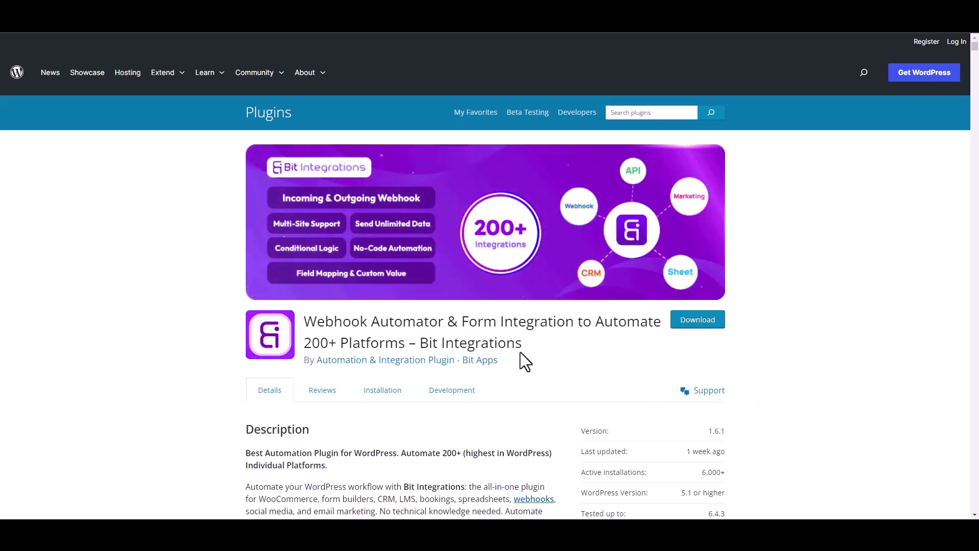
Step: Create a new integration with SiteOrigin Widgets as the trigger and start fetching a submission
left_click_drag(421, 343, 533, 353)
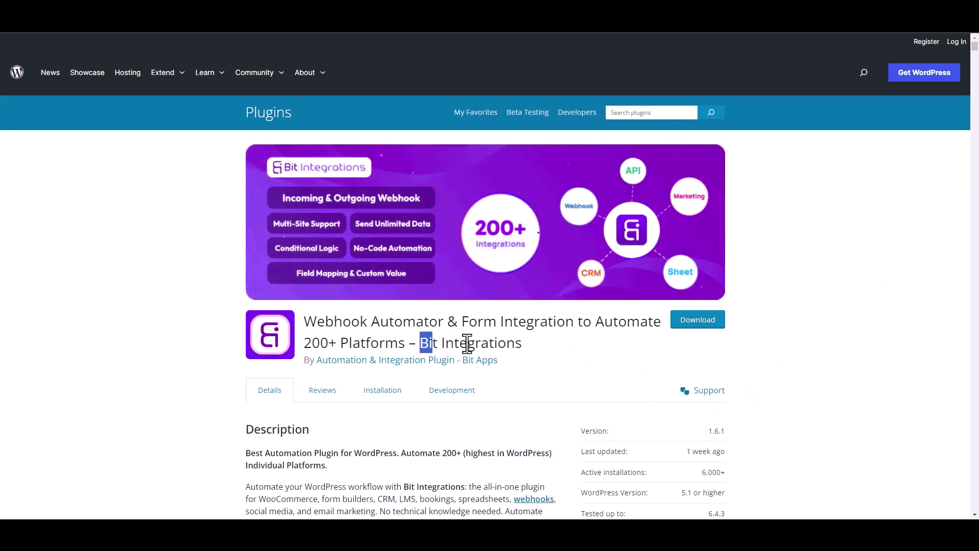
left_click(541, 356)
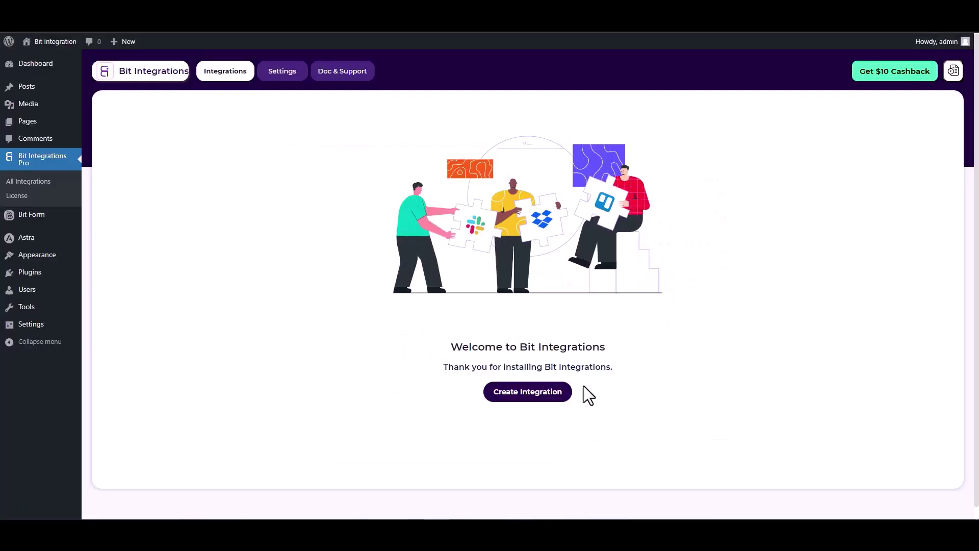
left_click(542, 396)
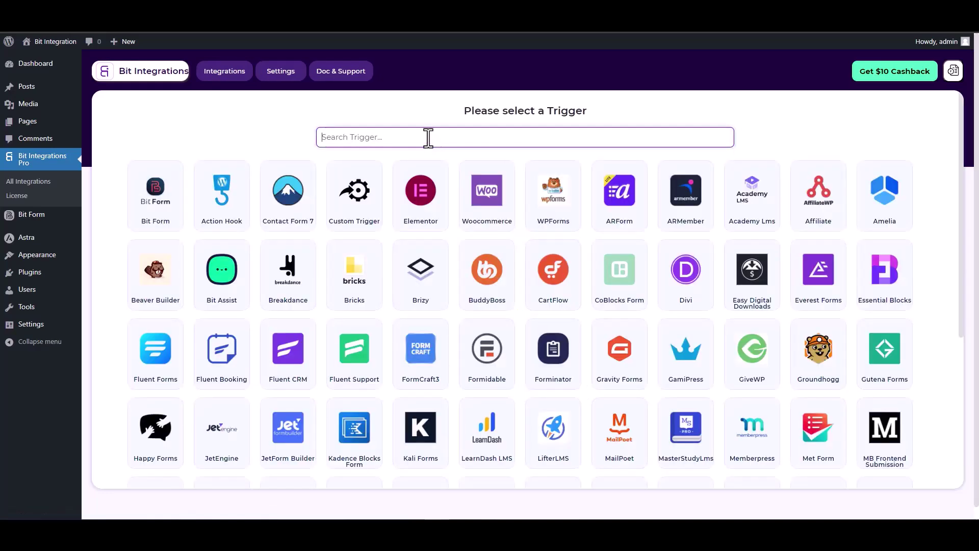
type("sit")
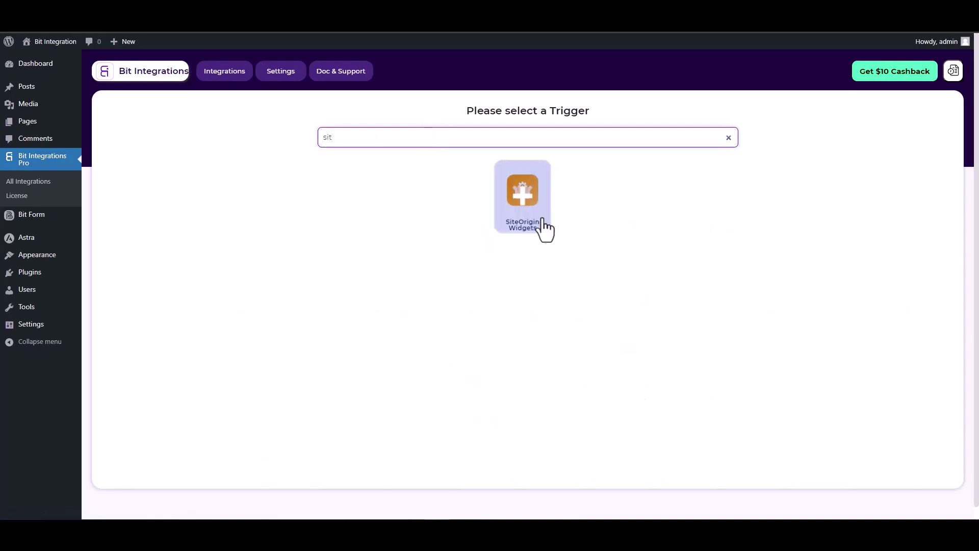
left_click(542, 219)
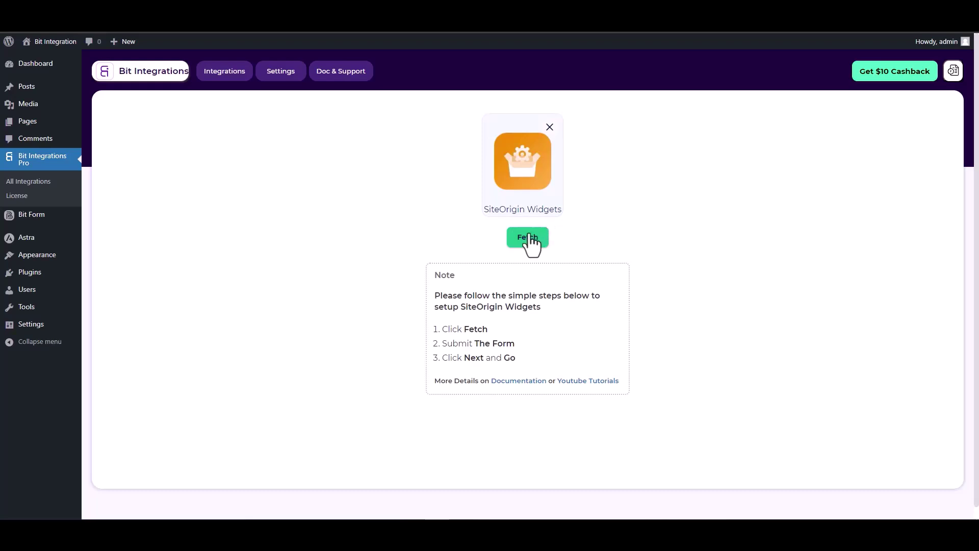
left_click(526, 241)
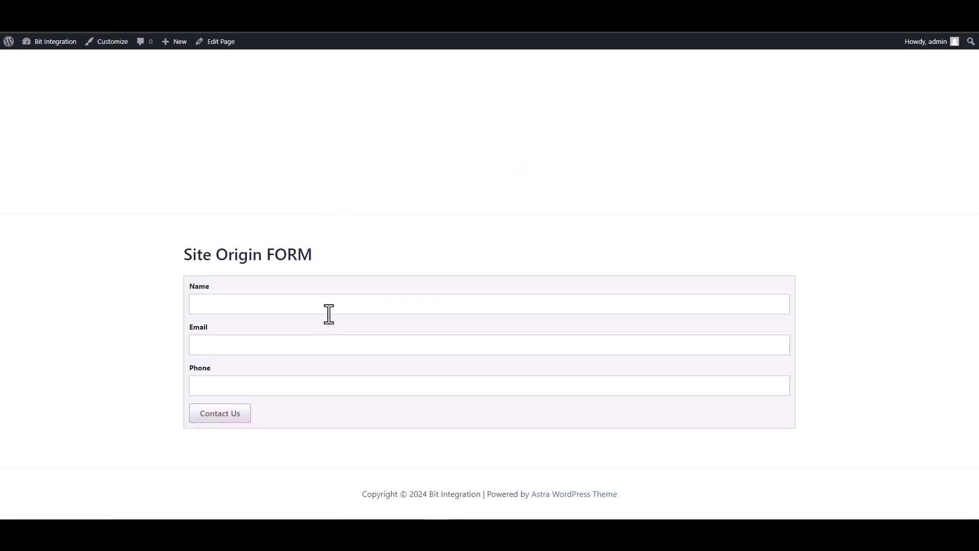
Step: Submit a test Name, Email and Phone entry through the Site Origin contact form
left_click(329, 308)
type("est")
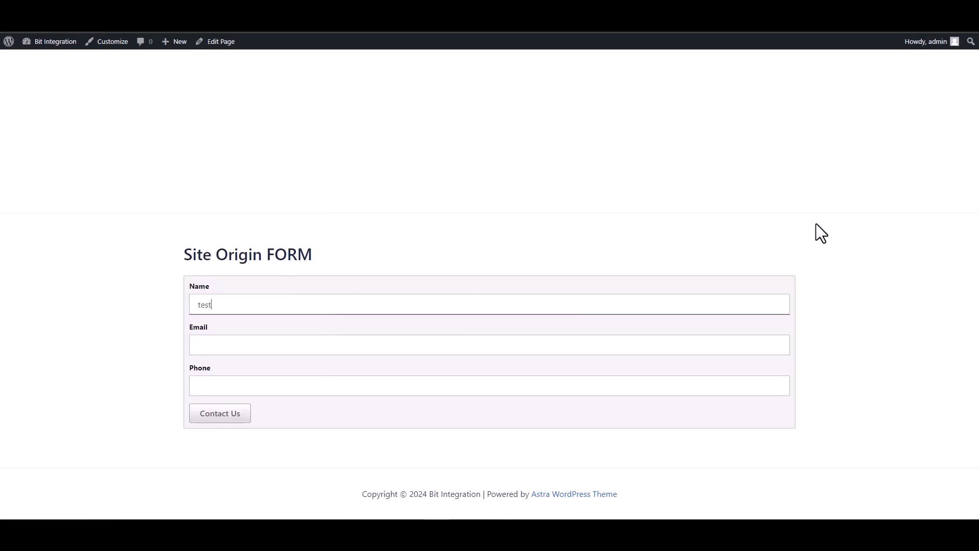
left_click(660, 342)
type("te")
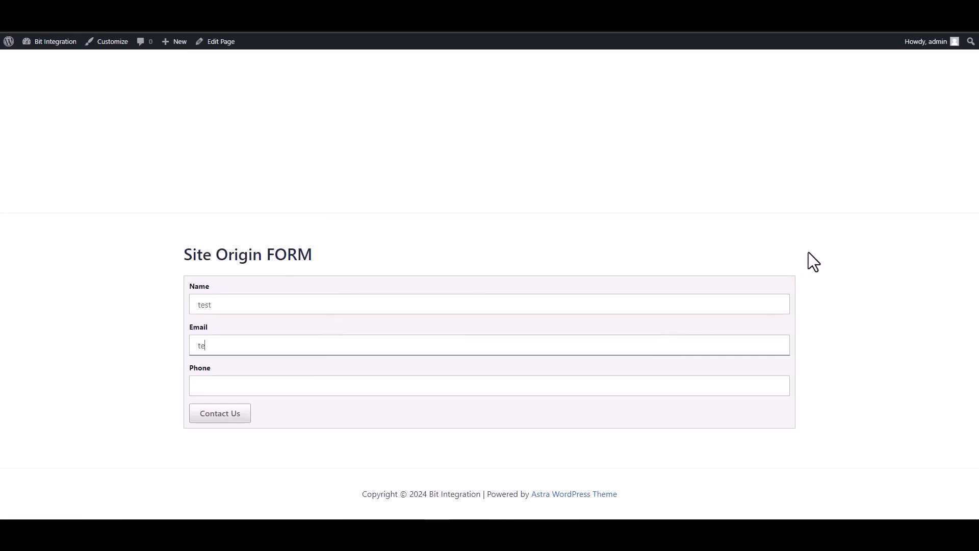
type("st.")
type("com")
left_click(661, 388)
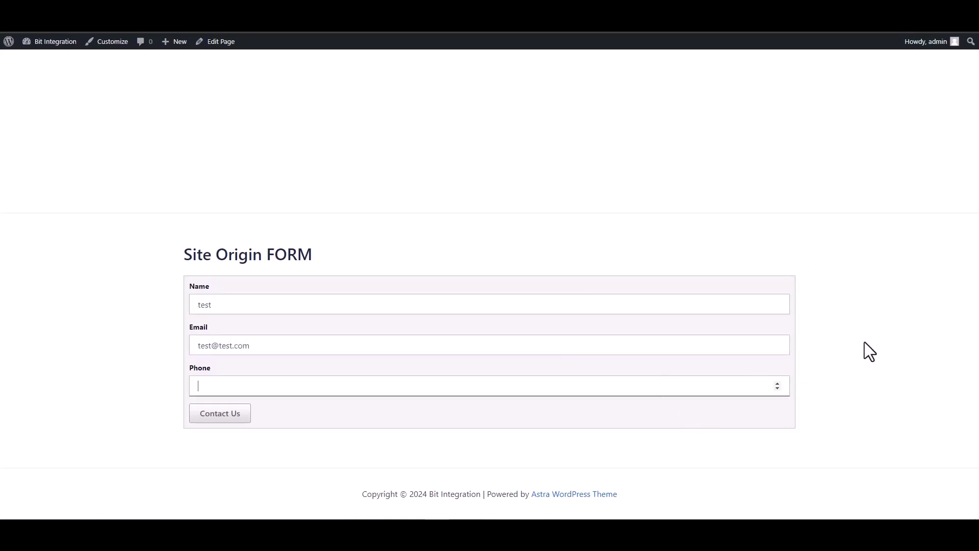
type("12345678")
left_click(227, 415)
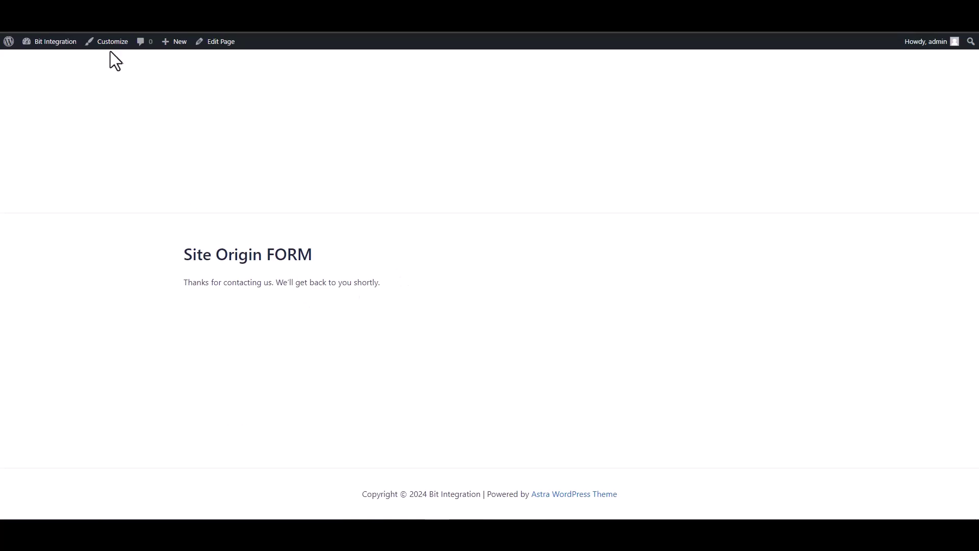
left_click(57, 32)
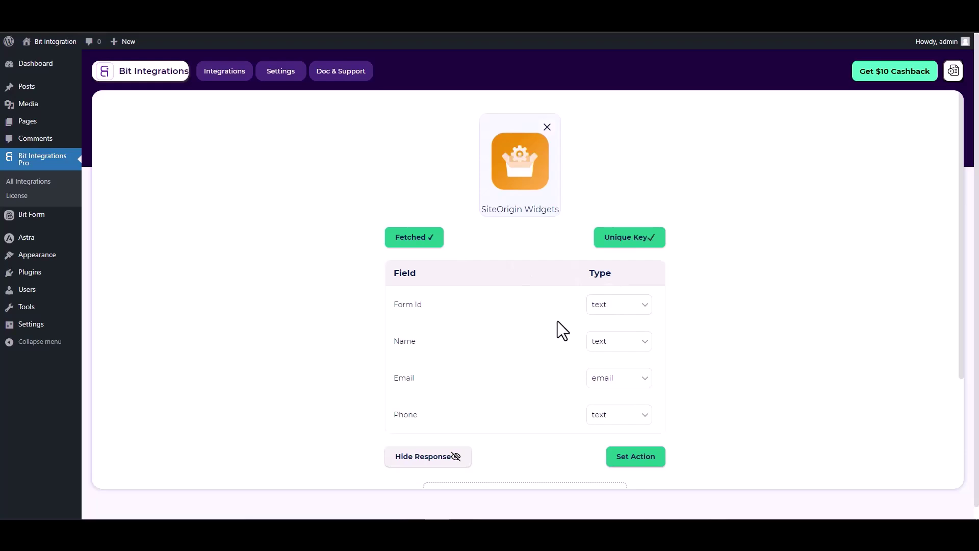
Step: Move on to Set Action and search the actions for 'Freshdesk'
left_click(636, 461)
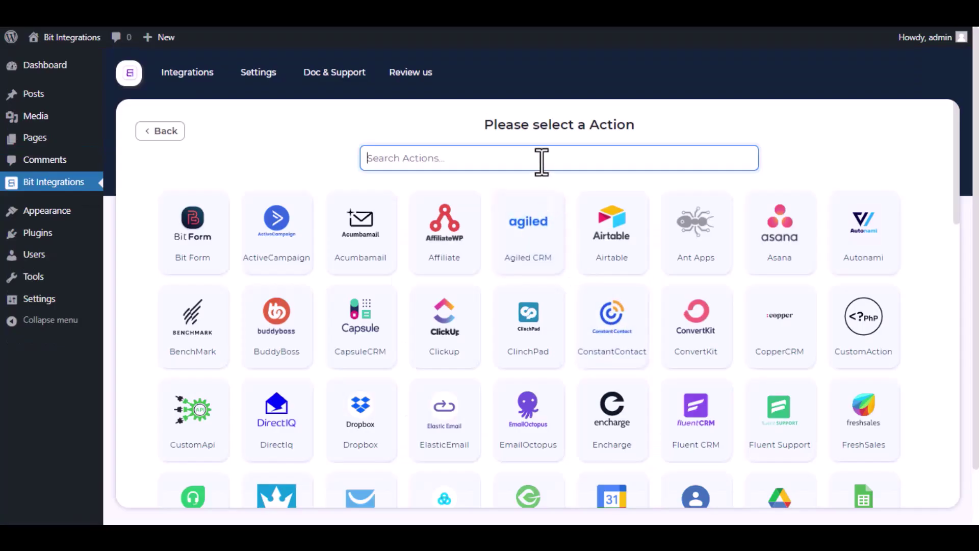
type("Fresh")
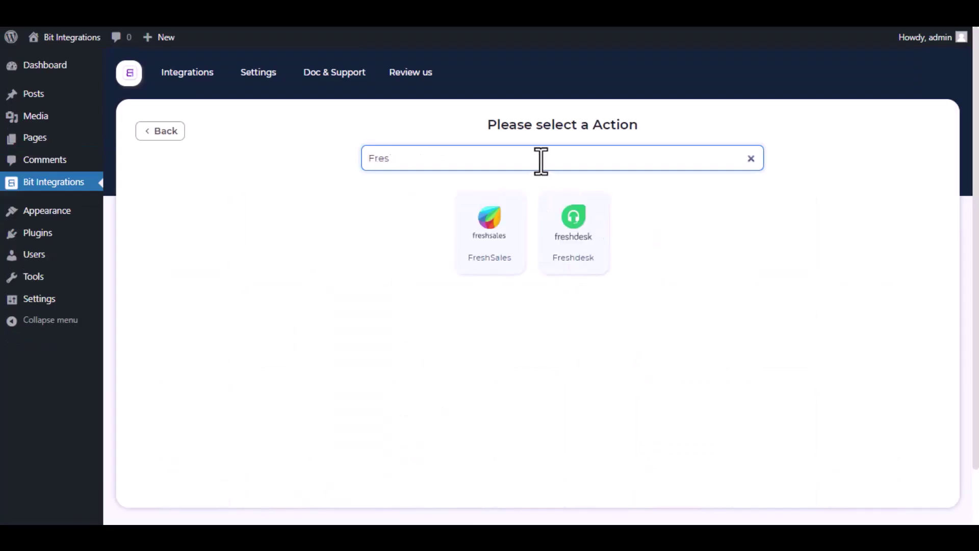
type("desk")
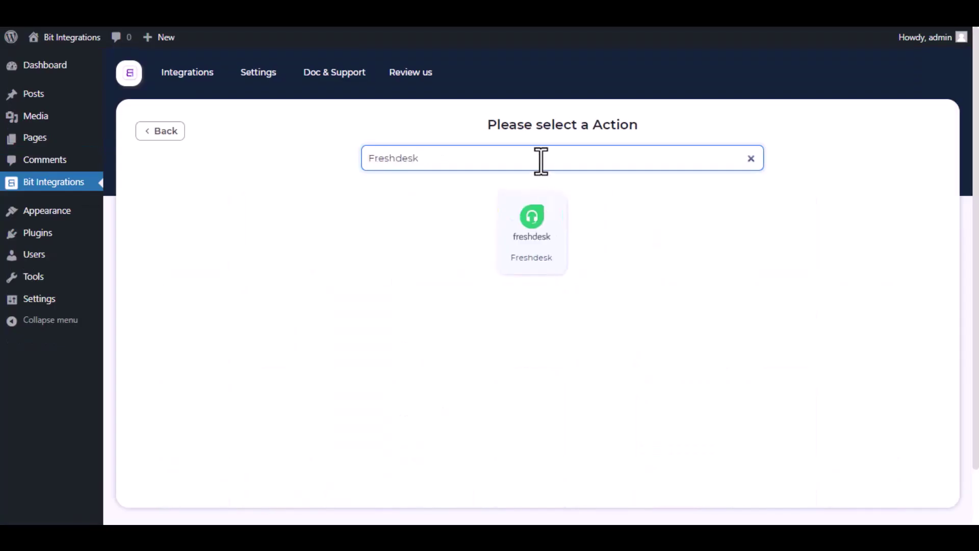
Step: Pick Freshdesk as the action and follow its FreshDesk Console link for the API token
left_click(536, 241)
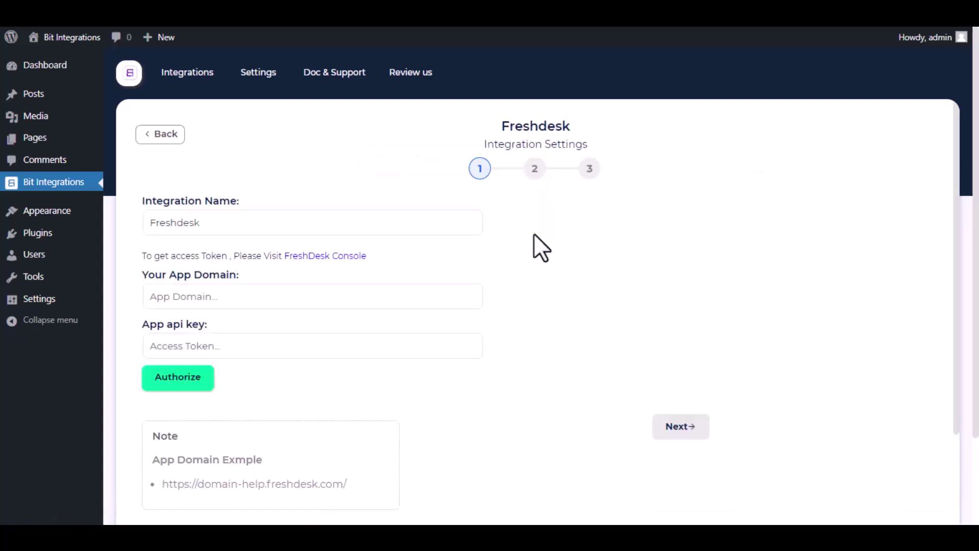
left_click_drag(411, 227, 140, 222)
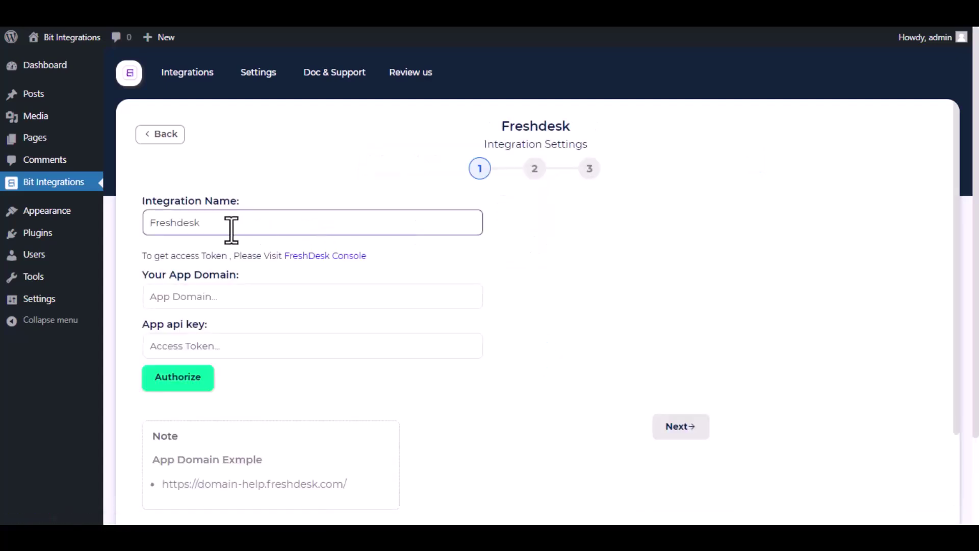
left_click(128, 229)
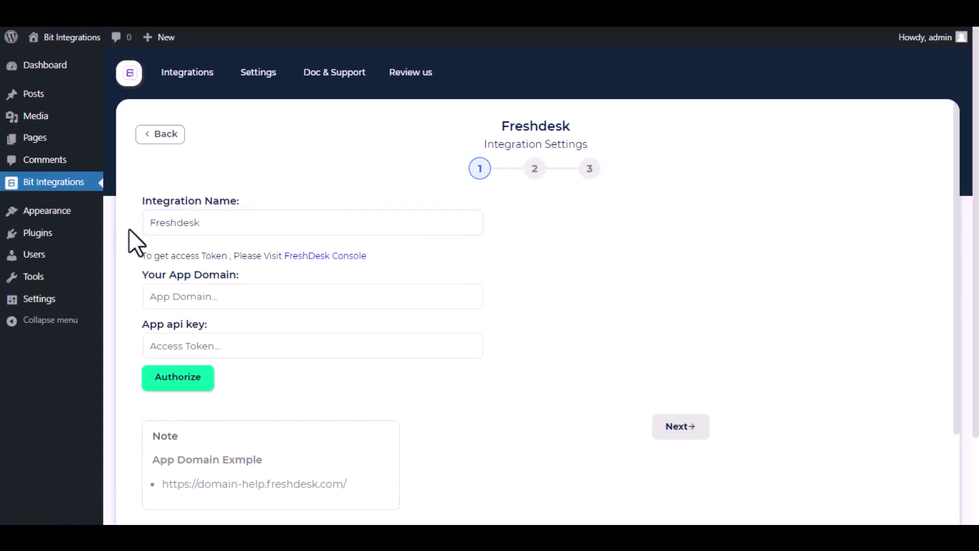
left_click_drag(139, 262, 228, 255)
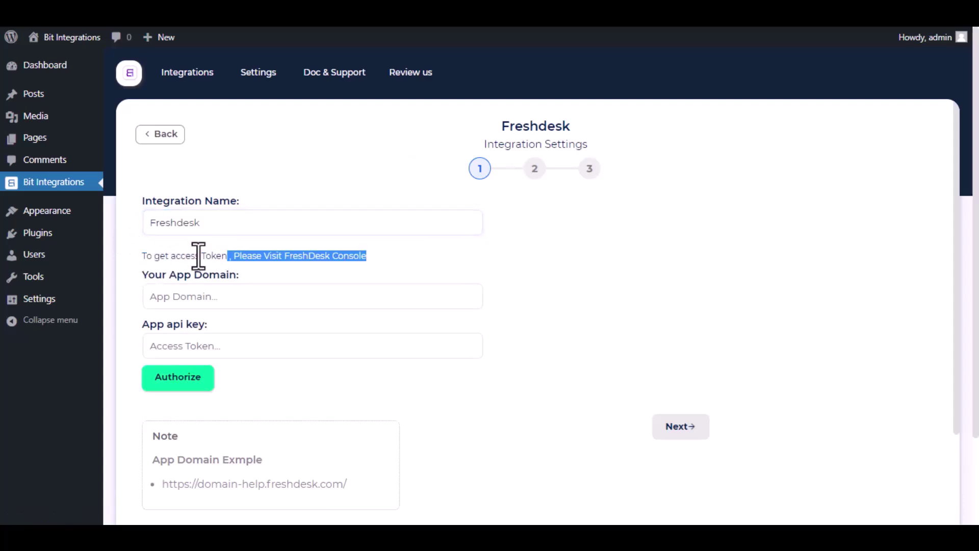
left_click_drag(140, 256, 292, 261)
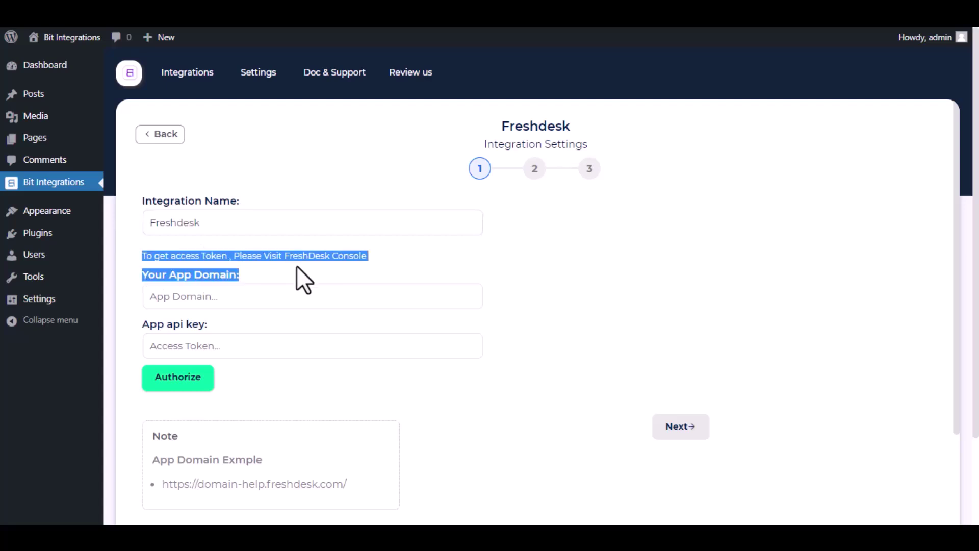
left_click(295, 264)
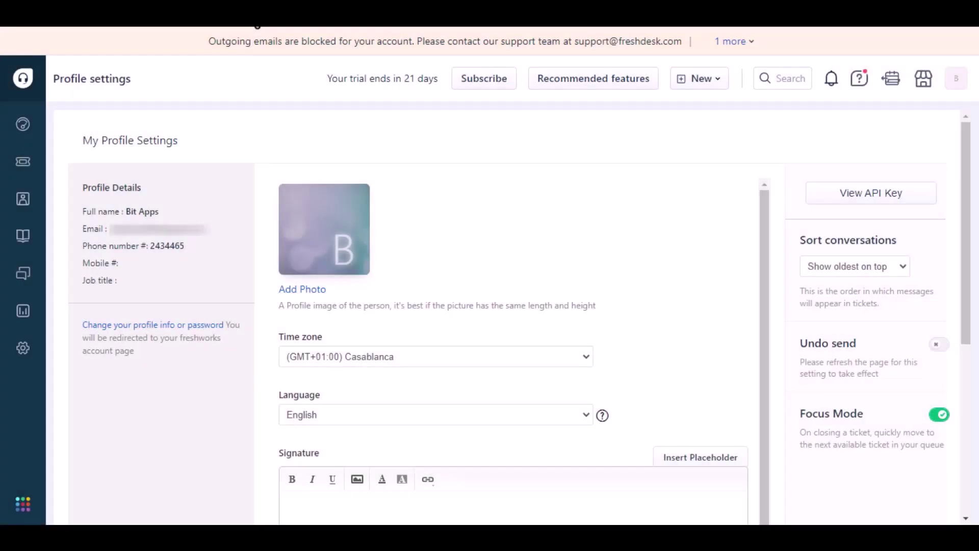
Step: Reveal the Freshdesk API key past the reCAPTCHA and paste it into App api key
left_click(853, 196)
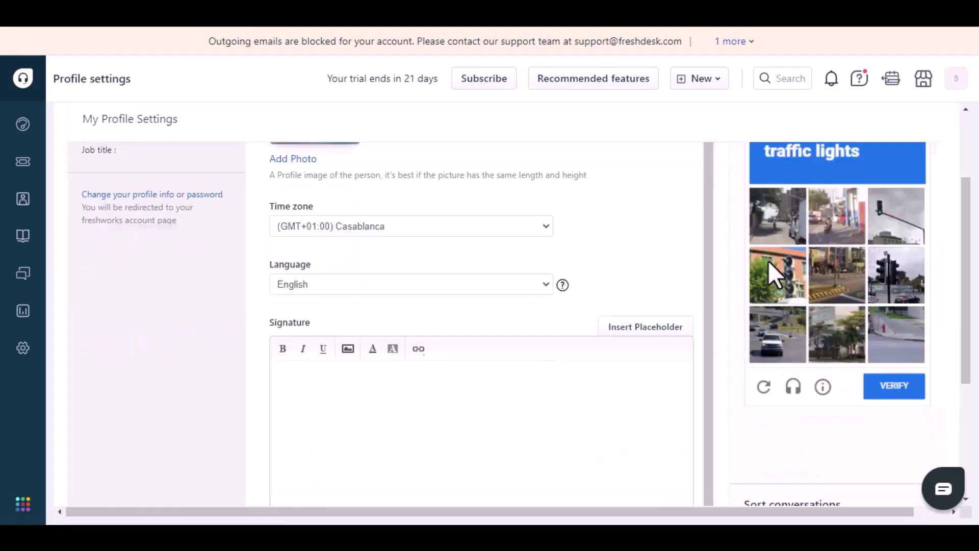
left_click(896, 224)
left_click(907, 276)
left_click(780, 278)
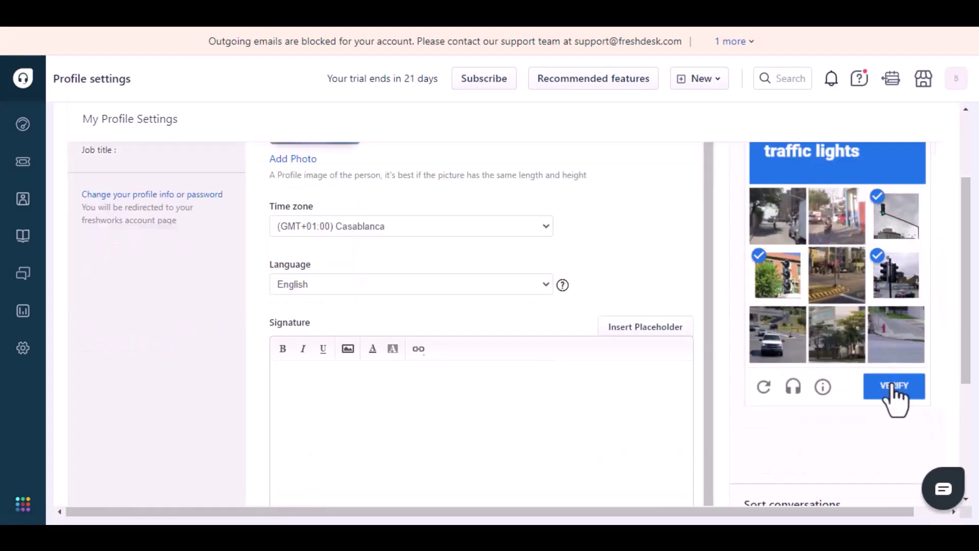
left_click(894, 387)
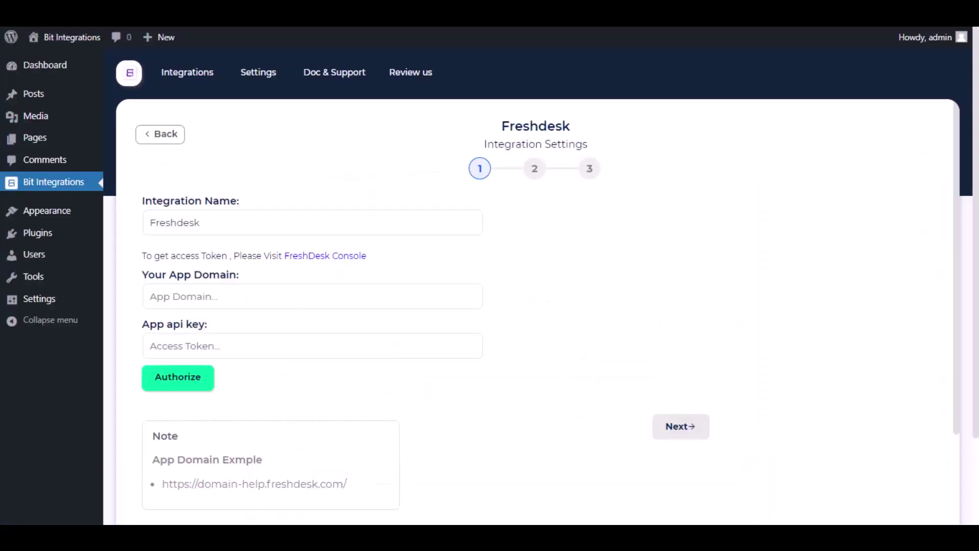
left_click(265, 347)
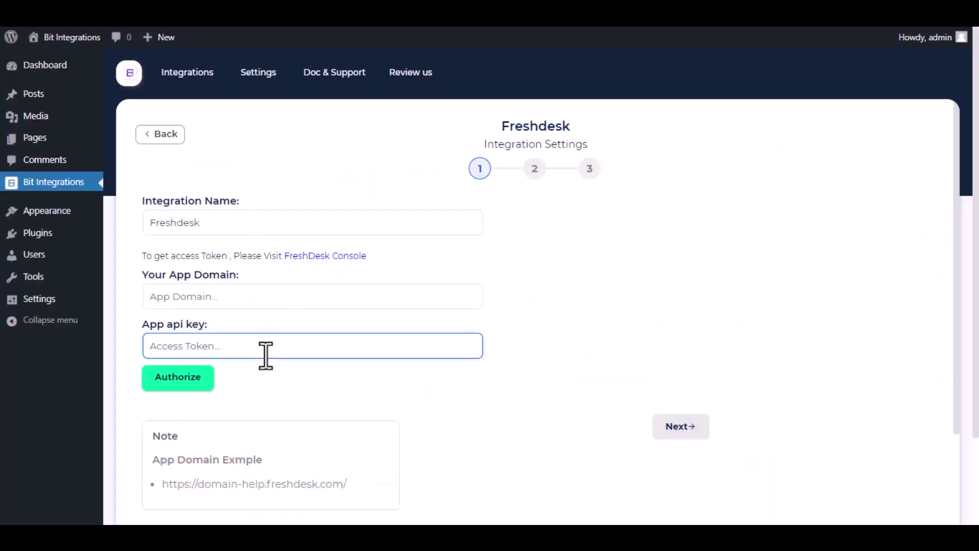
key("ctrl+v")
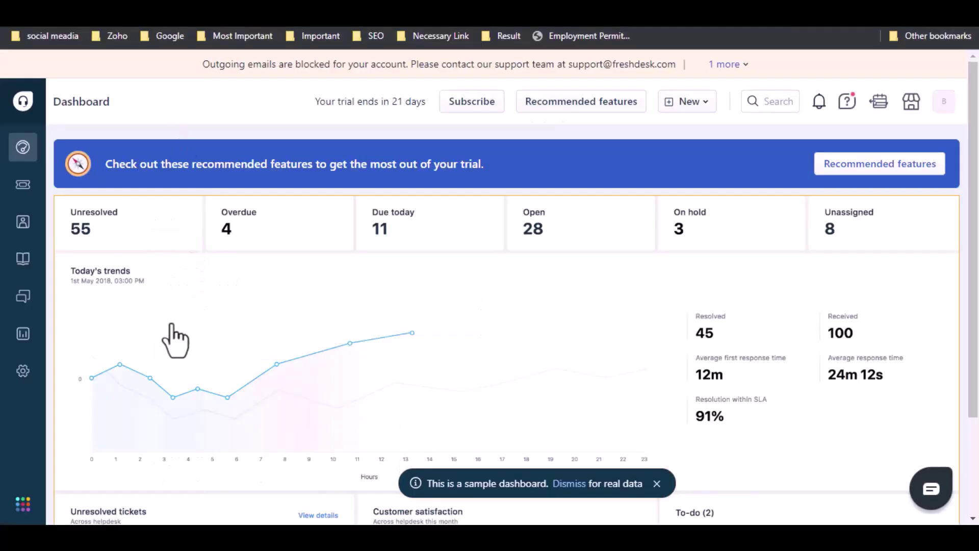
Step: Copy the primary portal's link address from Freshdesk Admin > Channels > Portals
left_click(23, 371)
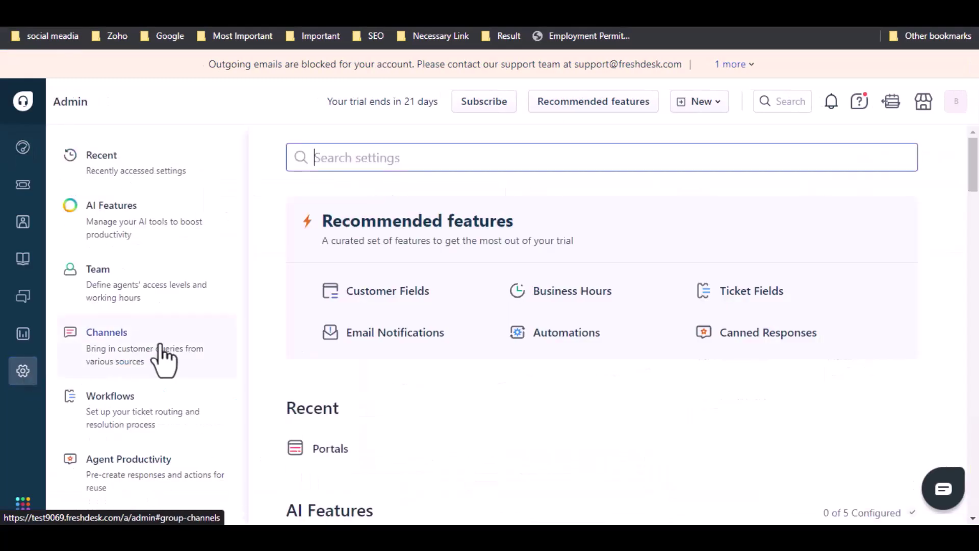
left_click(154, 349)
left_click(407, 228)
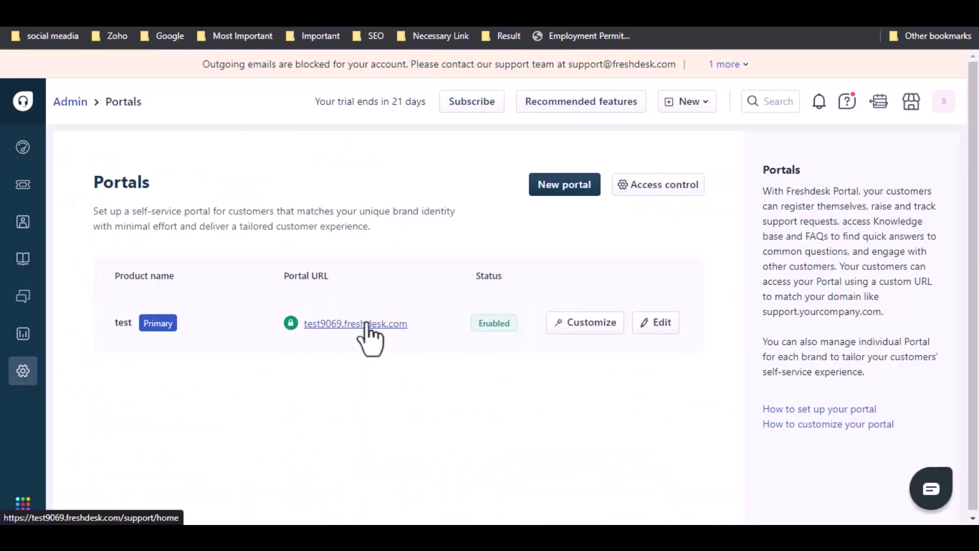
right_click(367, 324)
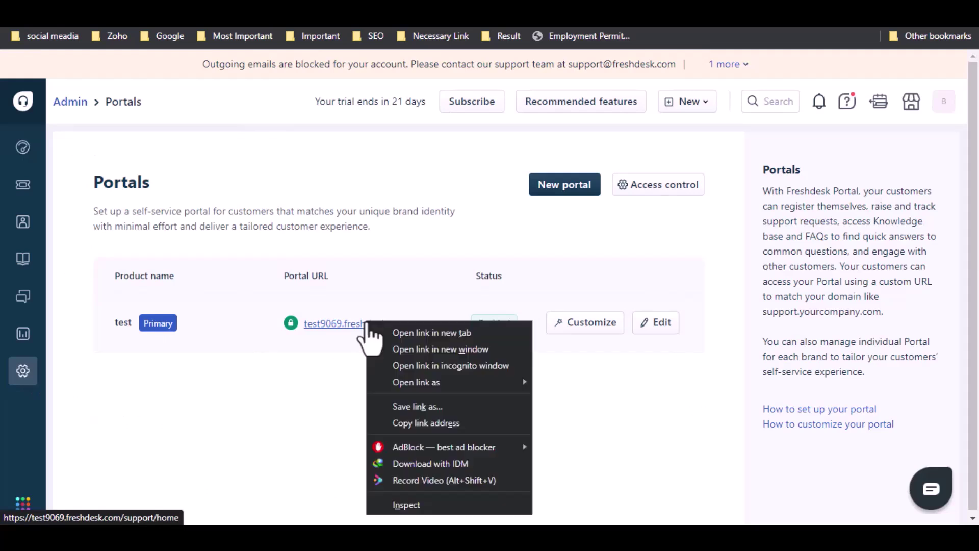
left_click(434, 423)
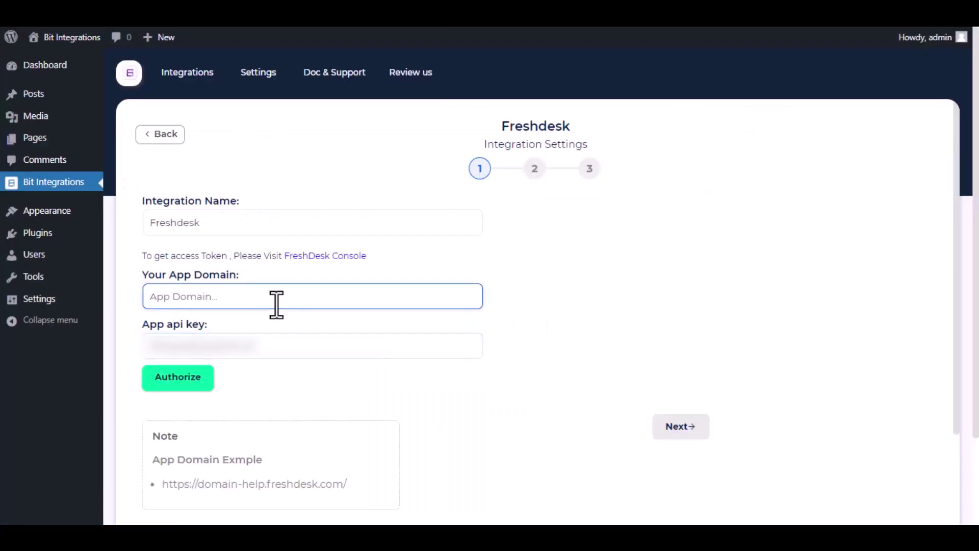
Step: Paste test9069.freshdesk.com as the App Domain and authorize the Freshdesk connection
type("https://test9069.freshdesk.com/")
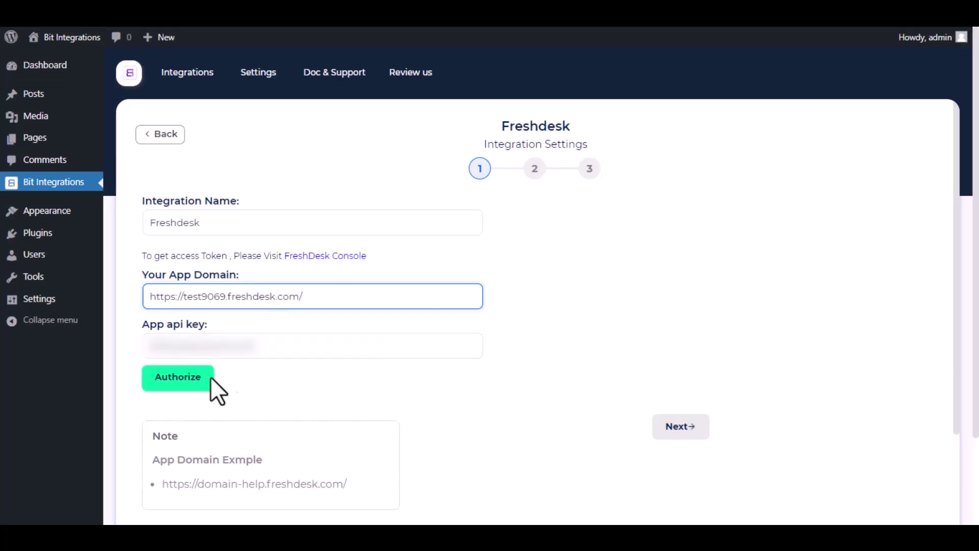
left_click(173, 384)
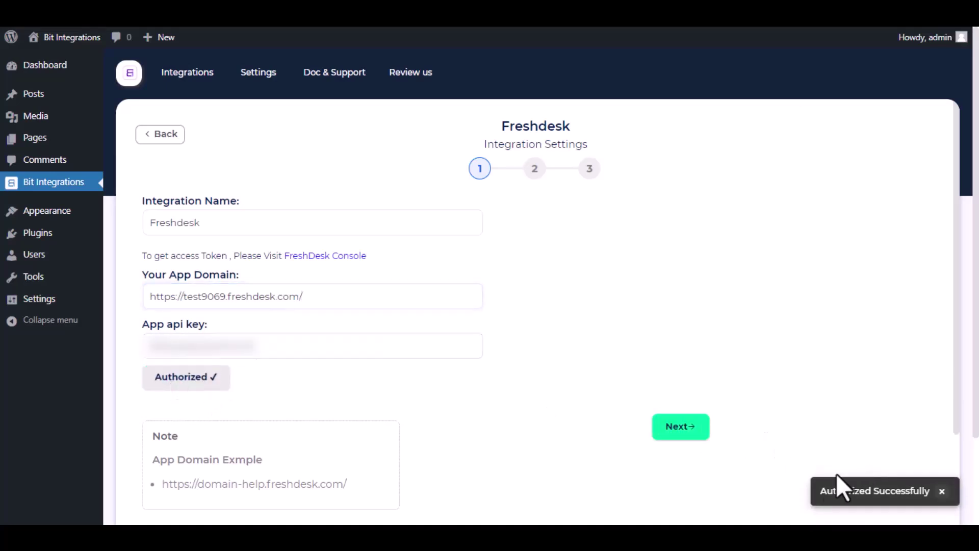
left_click(874, 488)
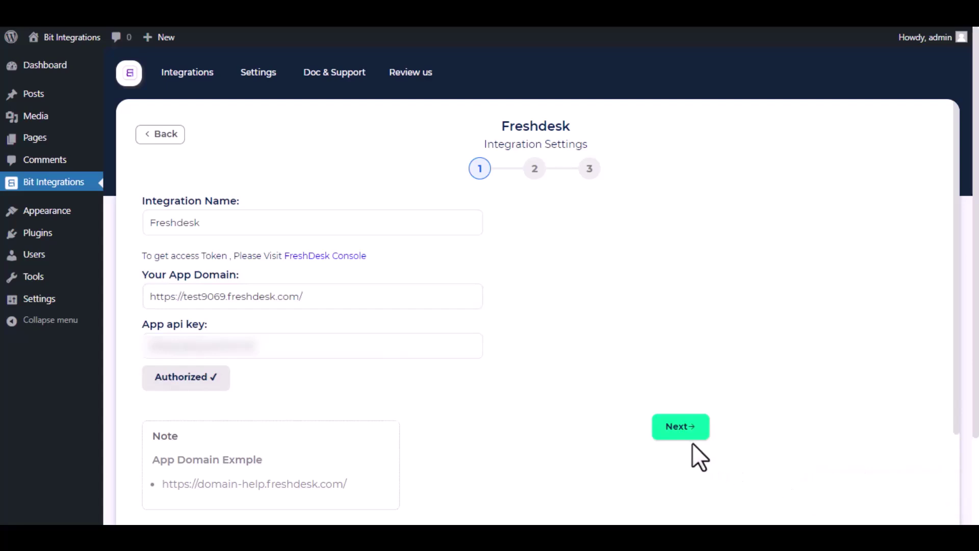
Step: Map the form's Email to Freshdesk email and set the subject to custom text 'Bit Integrations'
left_click(682, 428)
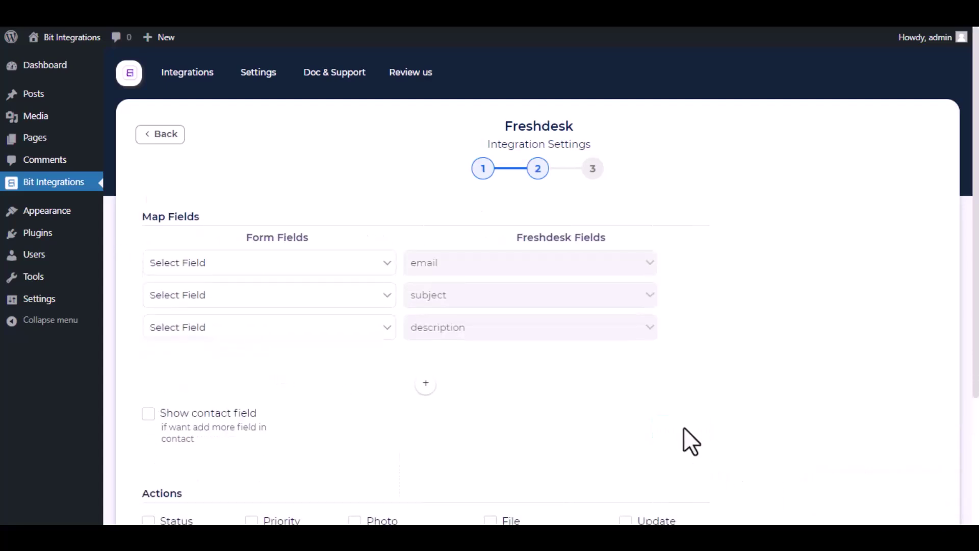
left_click(338, 267)
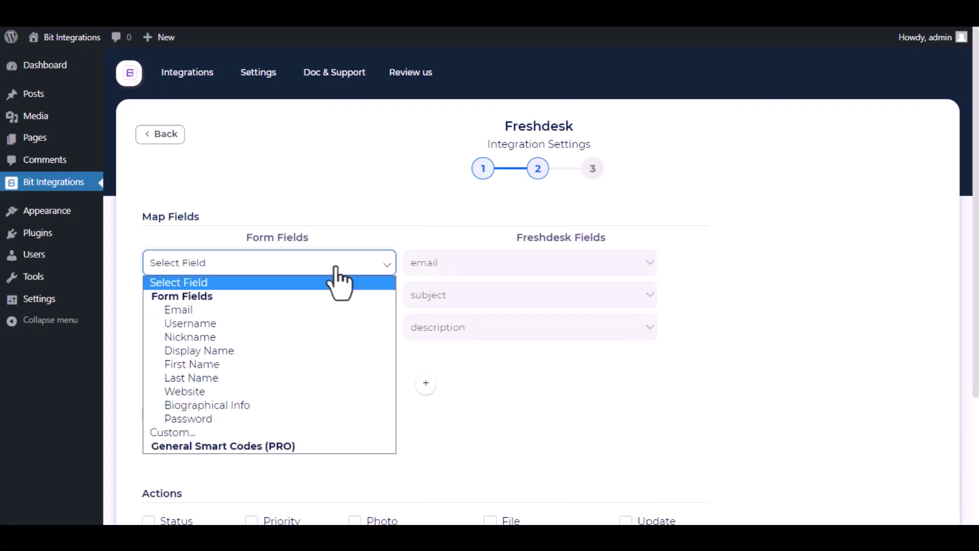
left_click(248, 310)
left_click(314, 302)
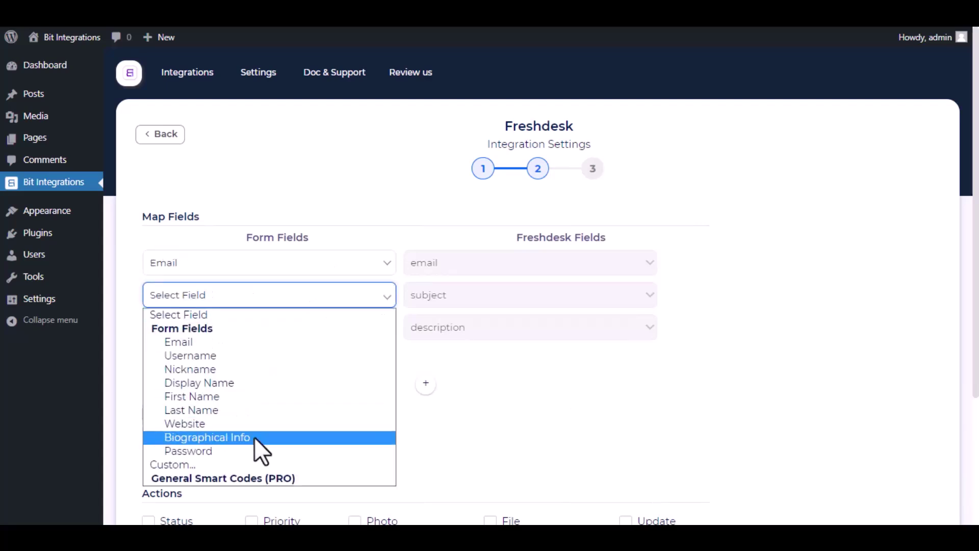
left_click(254, 465)
type("Bit I")
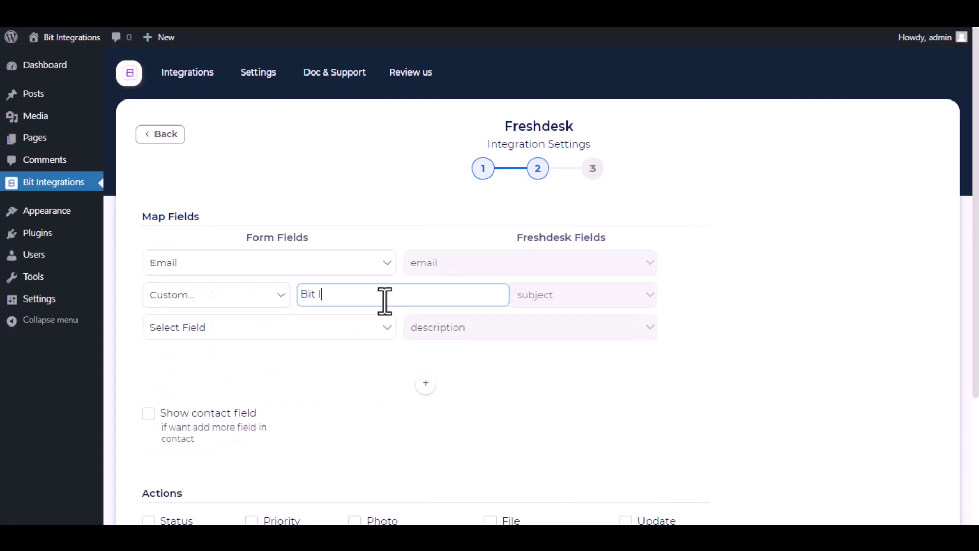
type("ntegrations")
Step: Set the ticket description to the custom text 'Bit Apps Assist'
left_click(371, 322)
left_click(229, 497)
left_click(349, 329)
type("B")
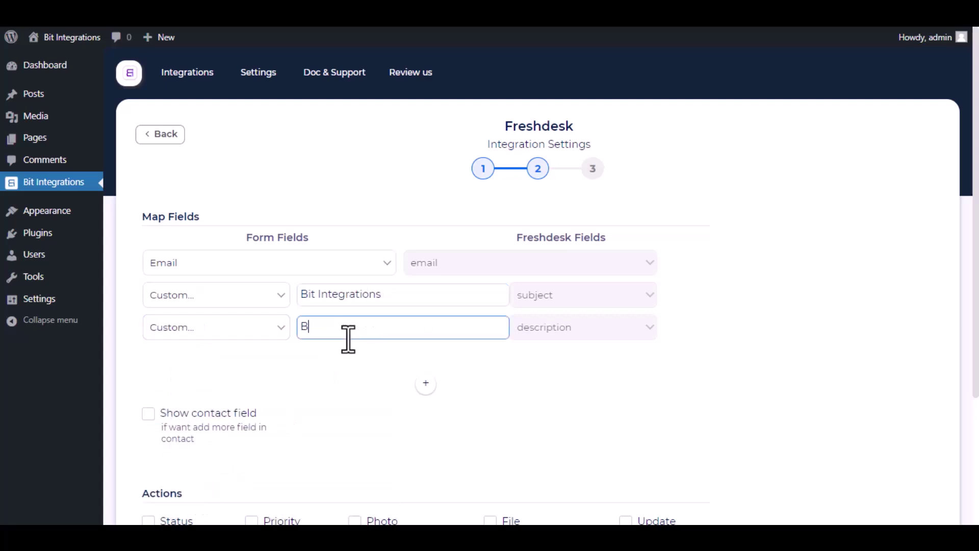
type("it Apps A")
type("ssist")
left_click(550, 379)
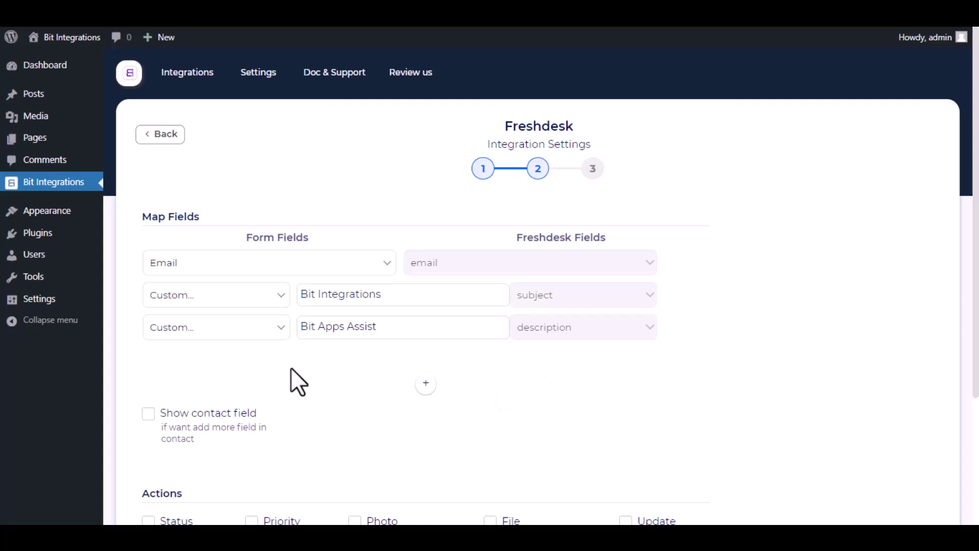
Step: Tick Show contact field and map Display Name to Name and Email to Email
scroll(291, 378, "down", 3)
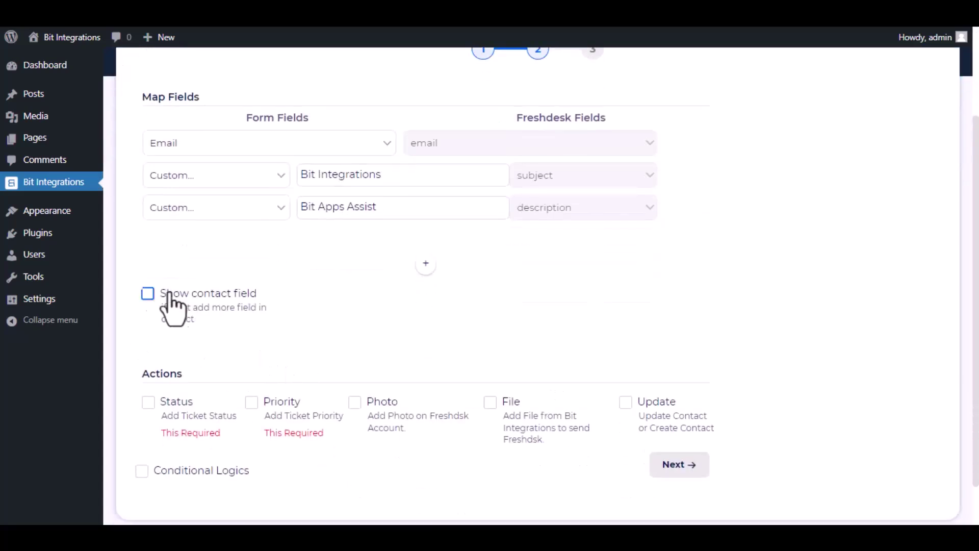
left_click(148, 295)
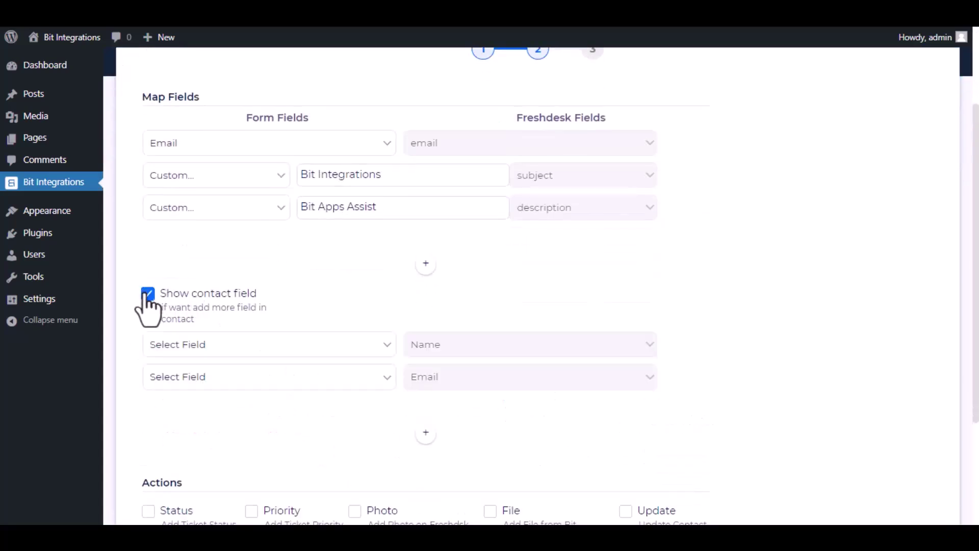
left_click(289, 344)
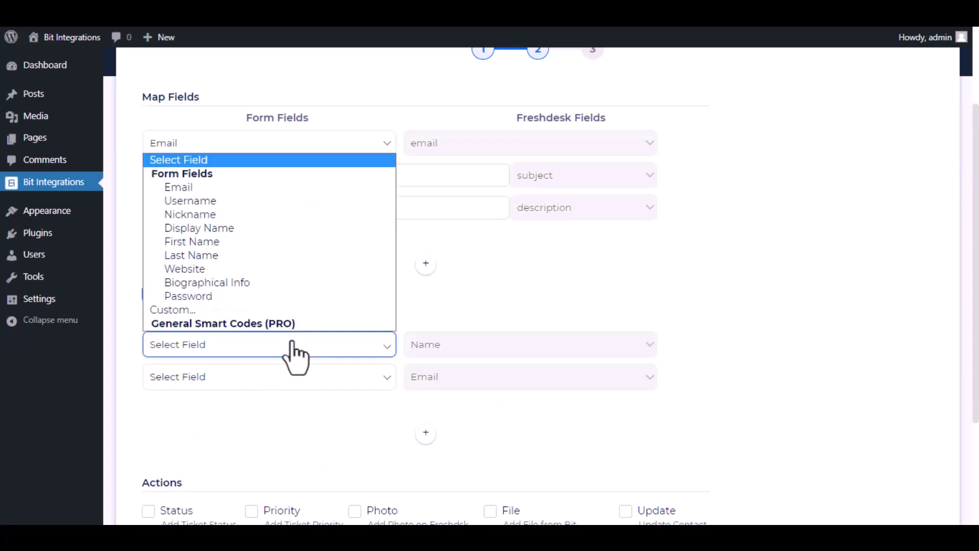
left_click(239, 227)
left_click(291, 380)
left_click(184, 220)
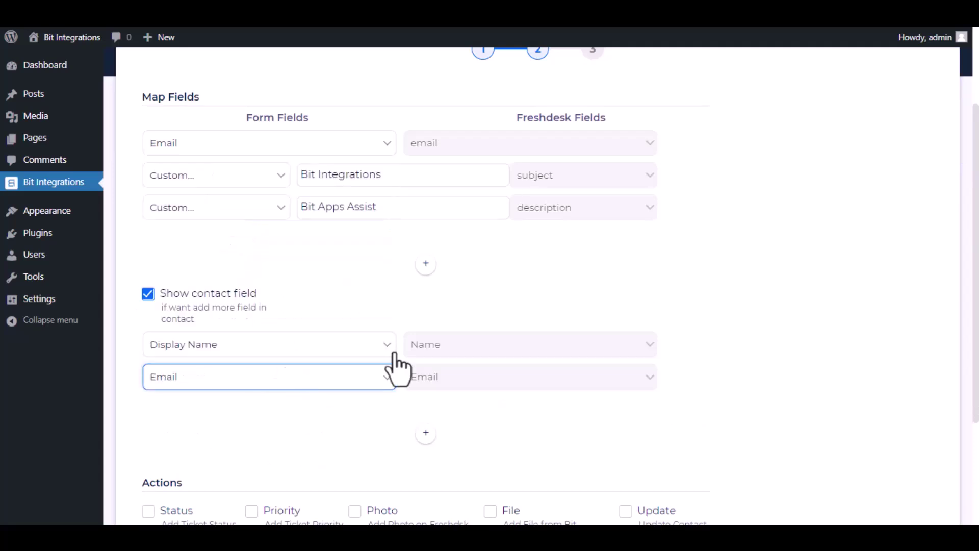
left_click(347, 429)
scroll(347, 413, "down", 3)
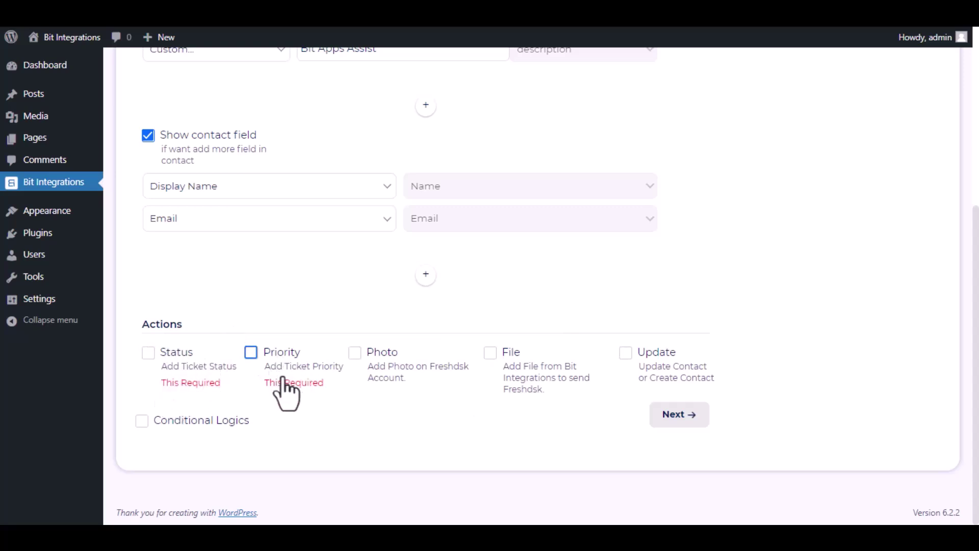
Step: Add a Status action setting new tickets to Open
left_click(148, 353)
left_click(423, 281)
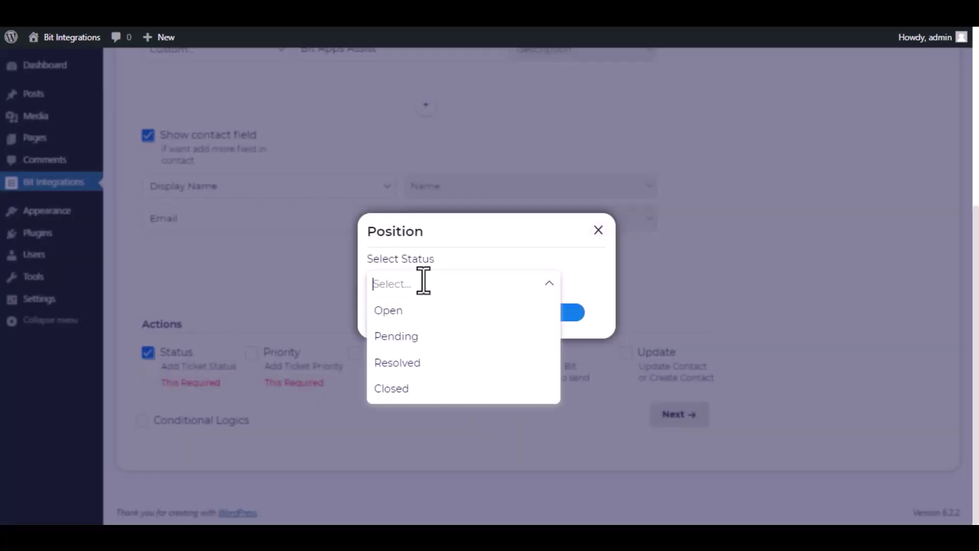
left_click(434, 309)
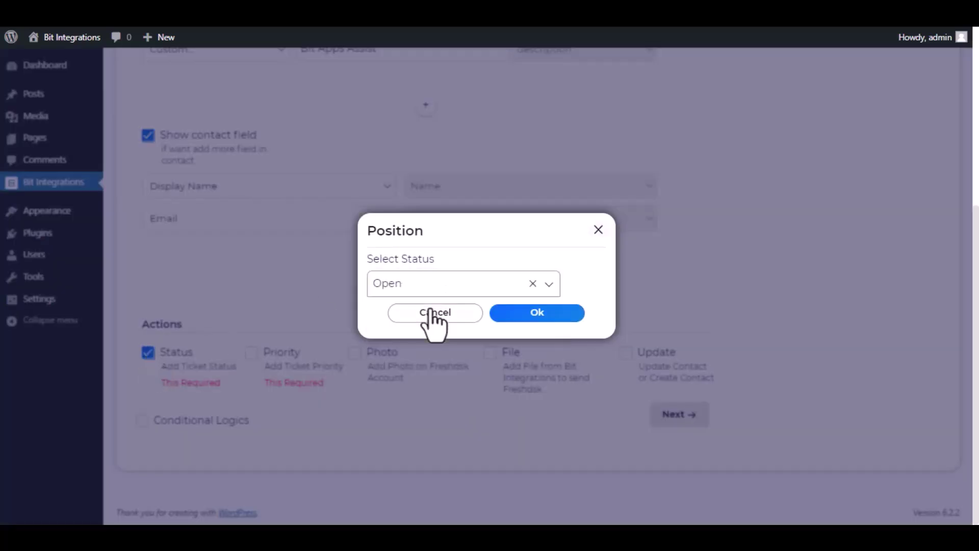
left_click(531, 313)
Step: Add a Priority action setting new tickets to Medium
left_click(252, 354)
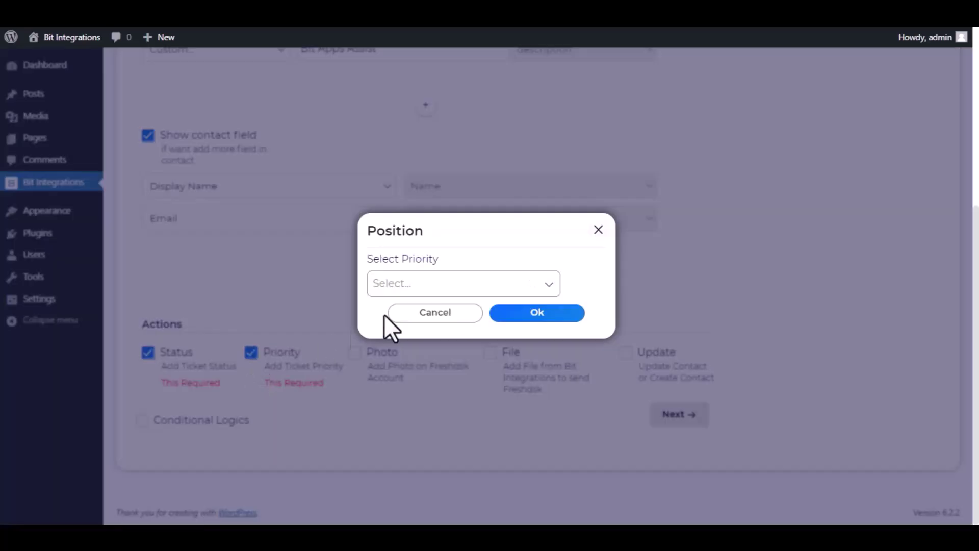
left_click(427, 284)
left_click(452, 335)
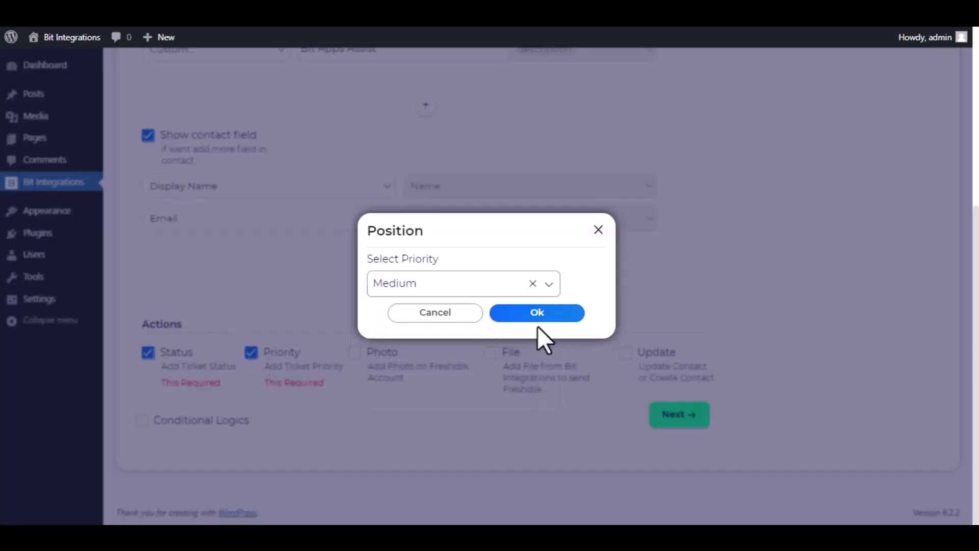
left_click(544, 317)
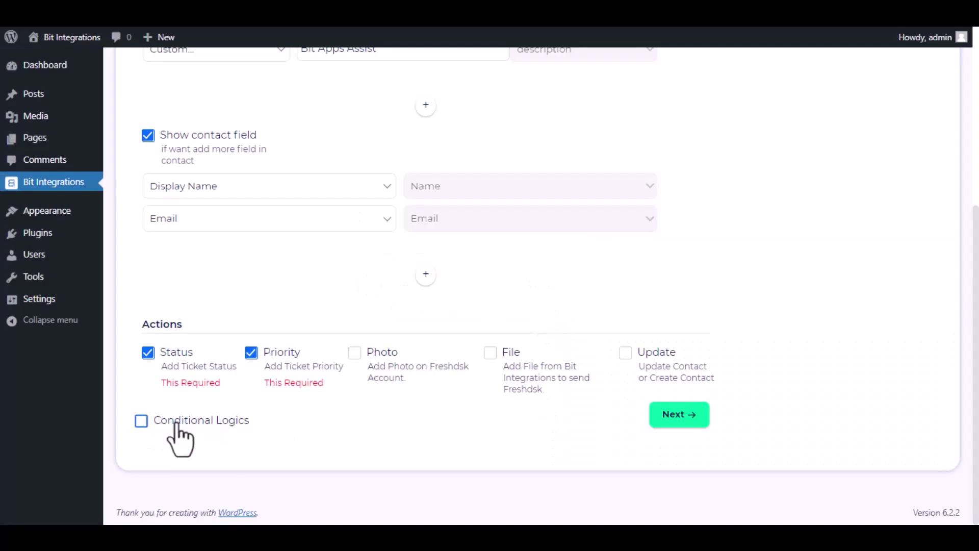
Step: Leave conditional logic off and finish and save the Freshdesk integration
left_click(142, 421)
scroll(226, 405, "down", 3)
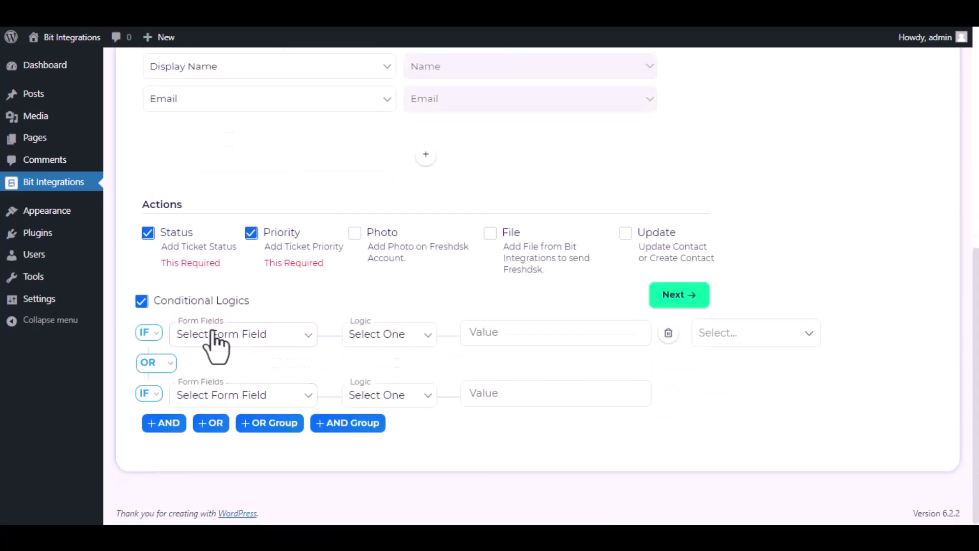
left_click(141, 301)
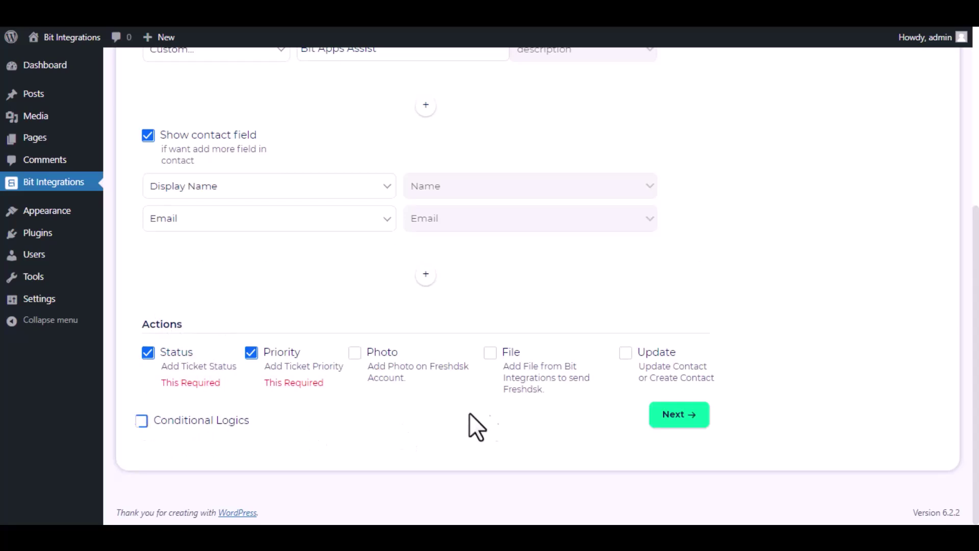
left_click(680, 415)
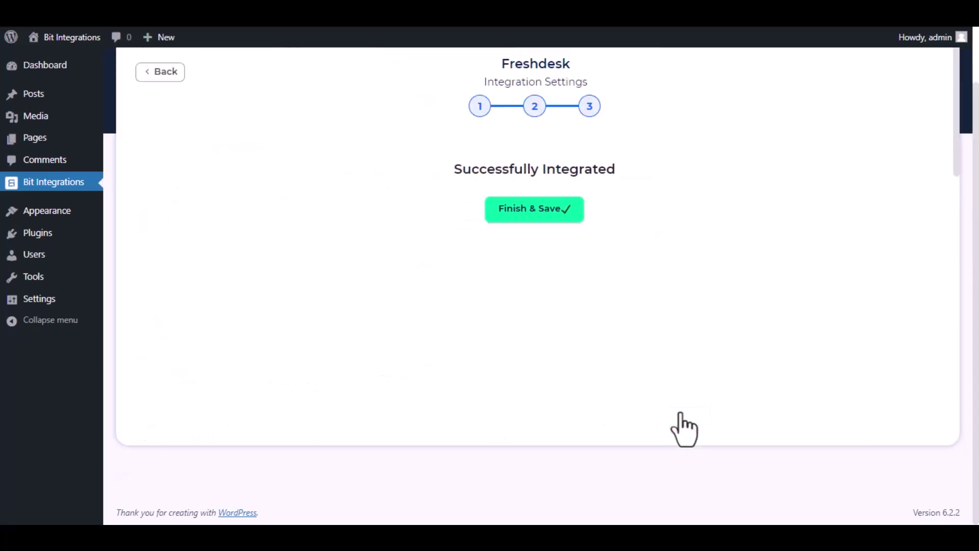
left_click(558, 212)
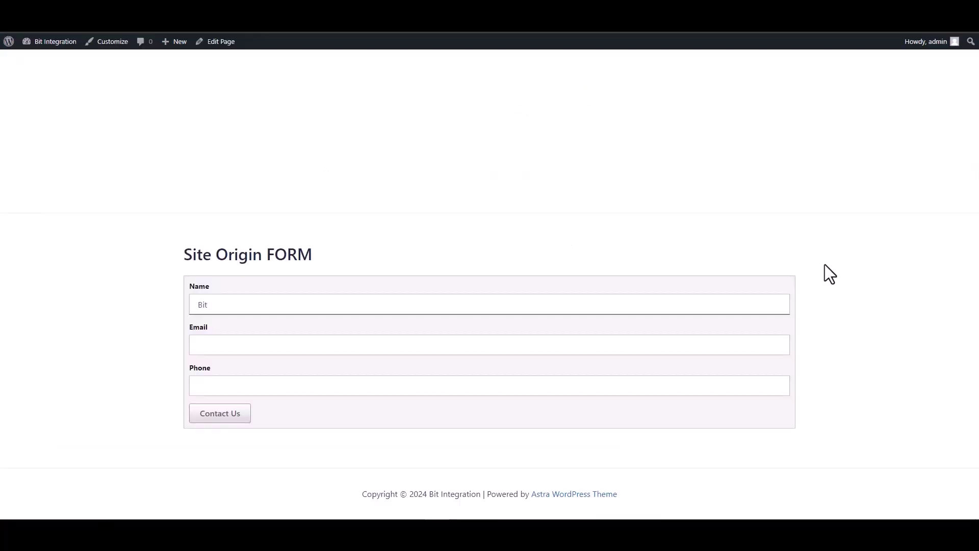
type("ntegrations")
key("Tab")
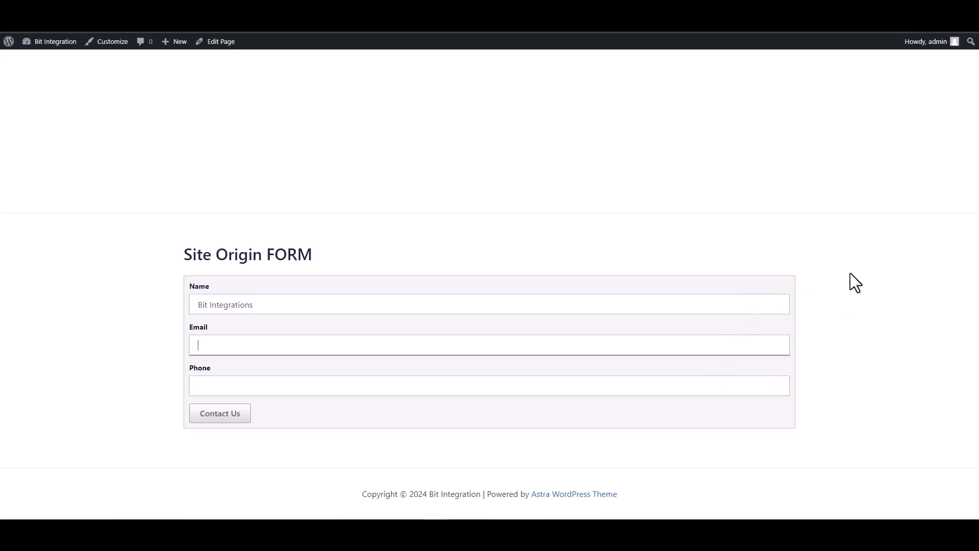
left_click(714, 380)
type("444")
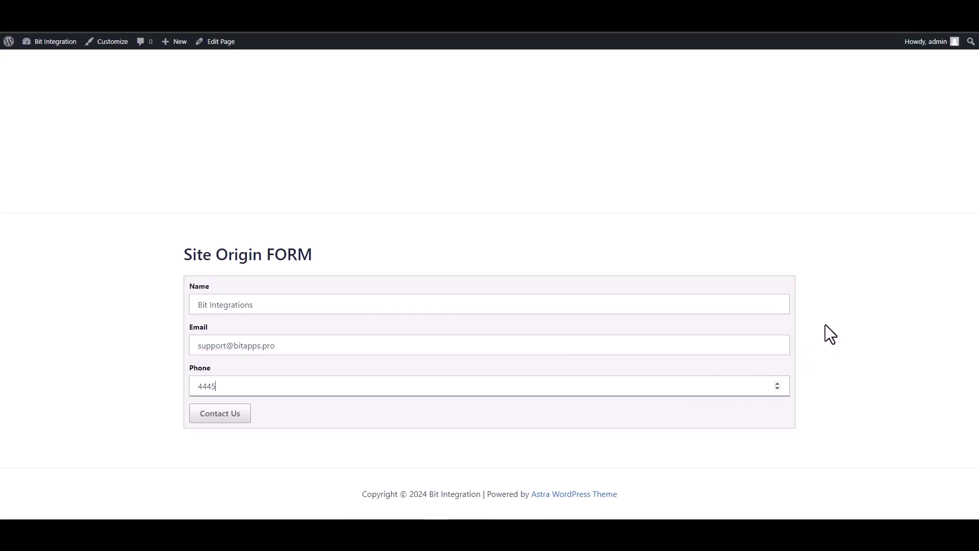
type("555666")
Step: Submit the contact form and check the thank-you confirmation message
left_click(229, 418)
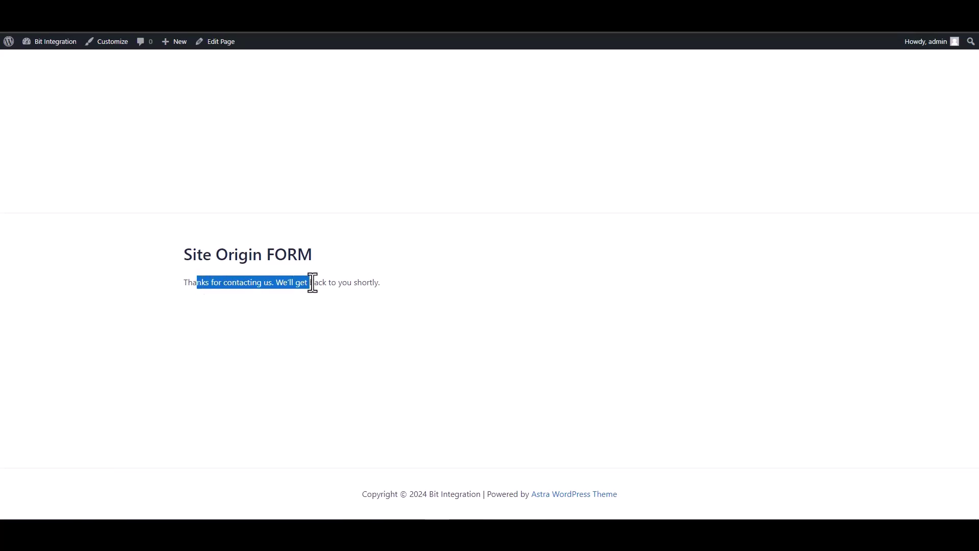
left_click_drag(196, 278, 352, 282)
left_click(335, 346)
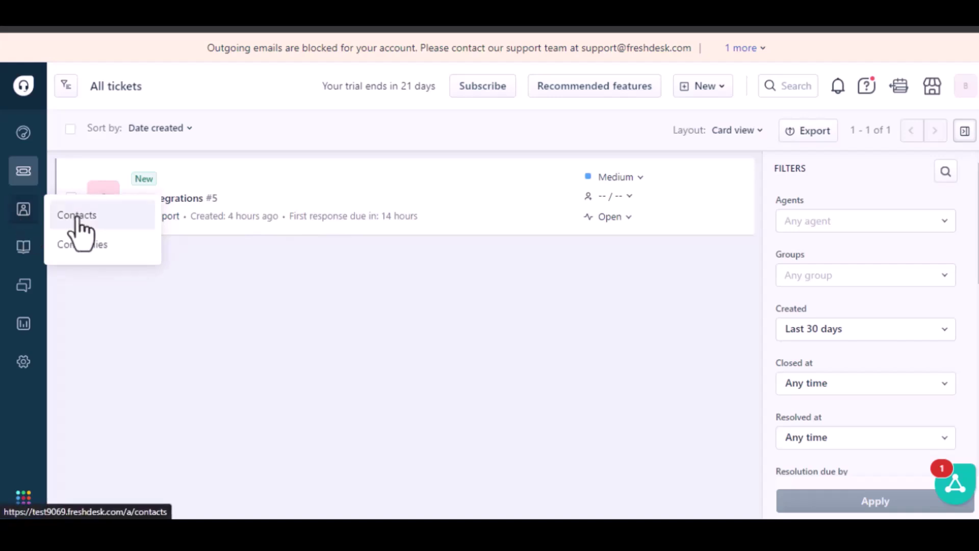
Step: Open Freshdesk's Contacts list to find the new Support contact
left_click(76, 215)
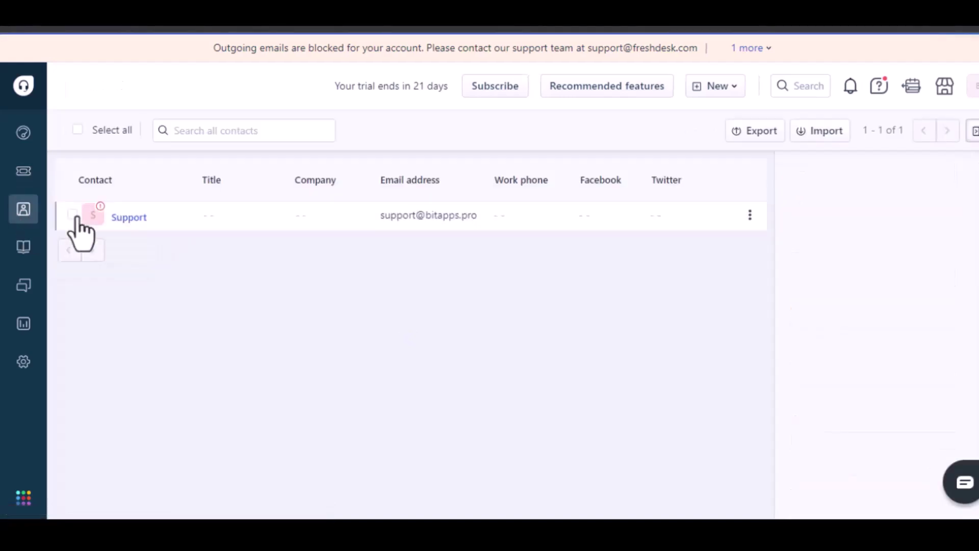